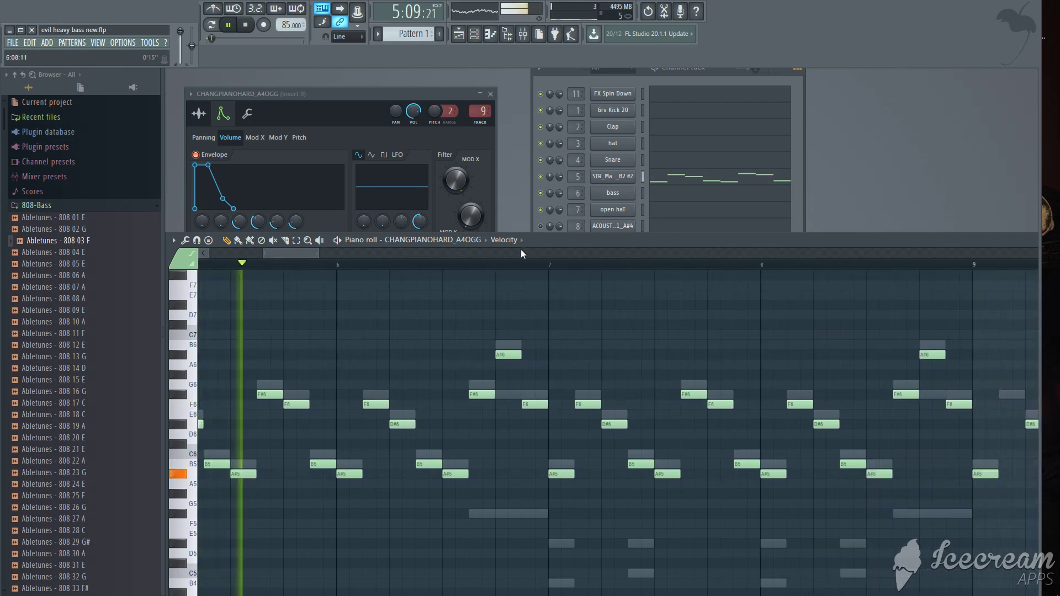
# - Rearrange the playlist, mixer and piano roll windows so the CHANGPIANOHARD_A4OGG piano roll lies in front
pyautogui.moveTo(556, 238); pyautogui.dragTo(529, 341)
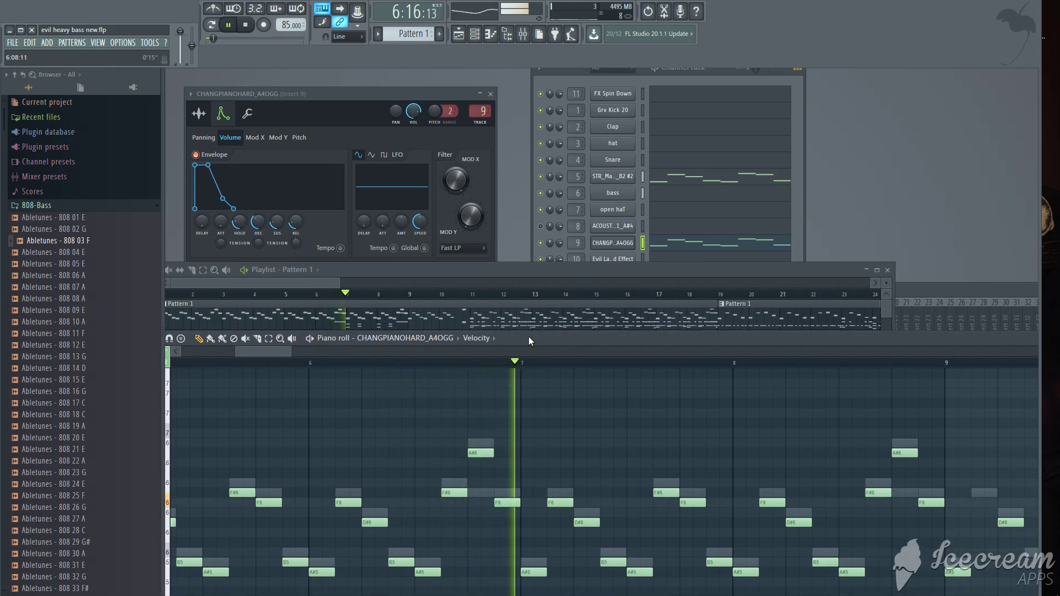
pyautogui.click(975, 287)
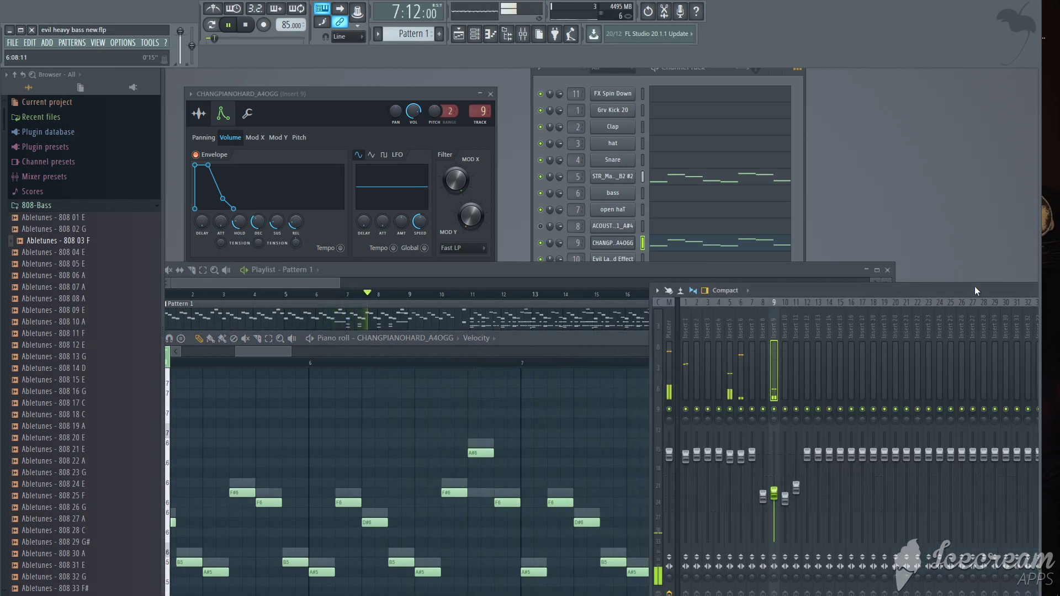
pyautogui.moveTo(508, 282); pyautogui.dragTo(264, 146)
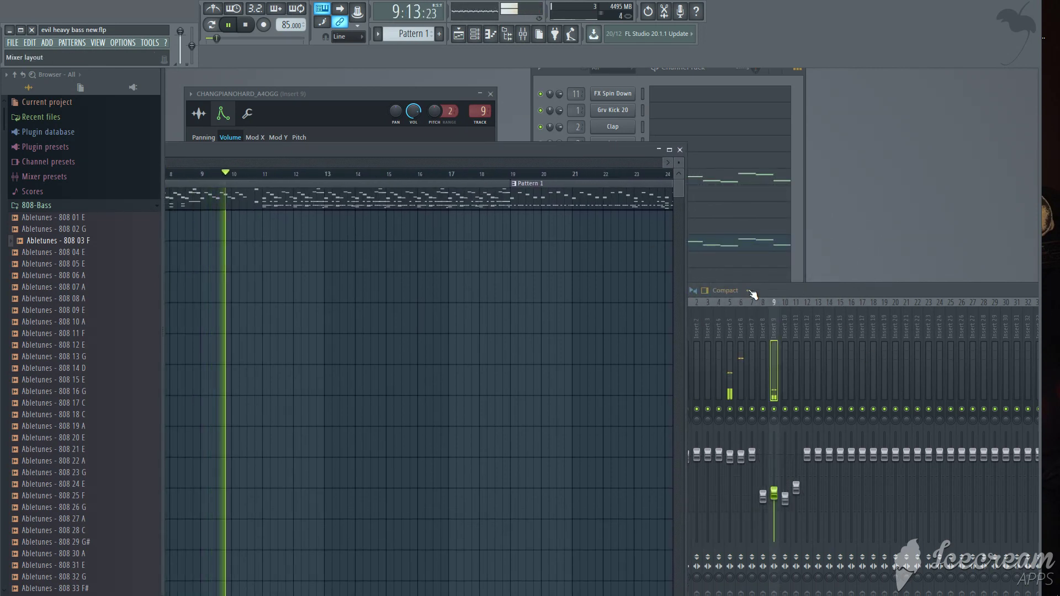
pyautogui.moveTo(770, 290); pyautogui.dragTo(803, 413)
pyautogui.click(790, 336)
pyautogui.moveTo(791, 337); pyautogui.dragTo(769, 263)
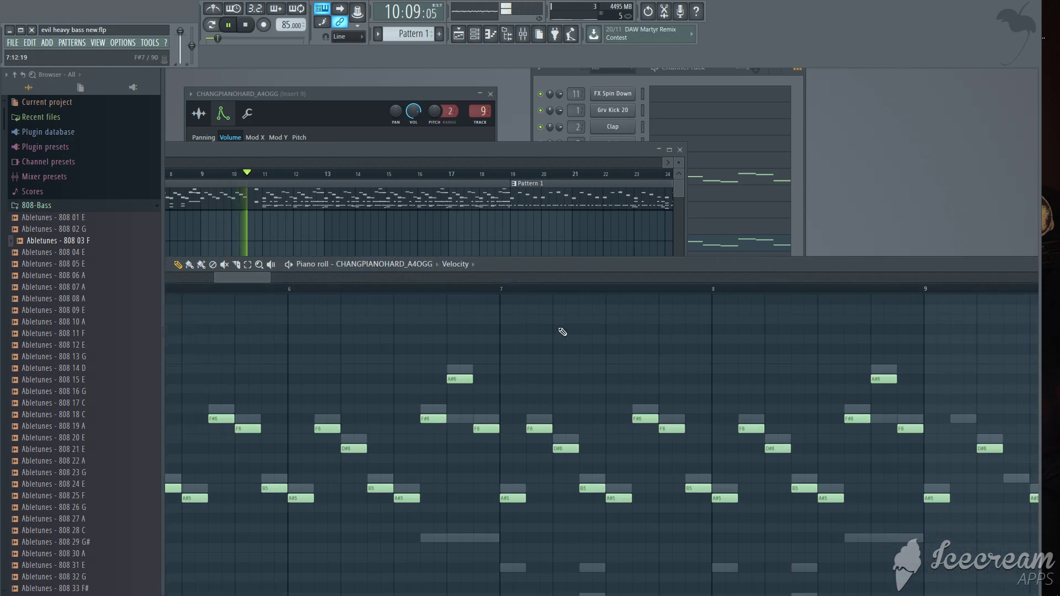
# - Review the CHANGPIANOHARD_A4OGG piano roll notes from about bar 12 through bar 30 during playback
pyautogui.moveTo(246, 280); pyautogui.dragTo(328, 290)
pyautogui.moveTo(534, 256); pyautogui.dragTo(524, 217)
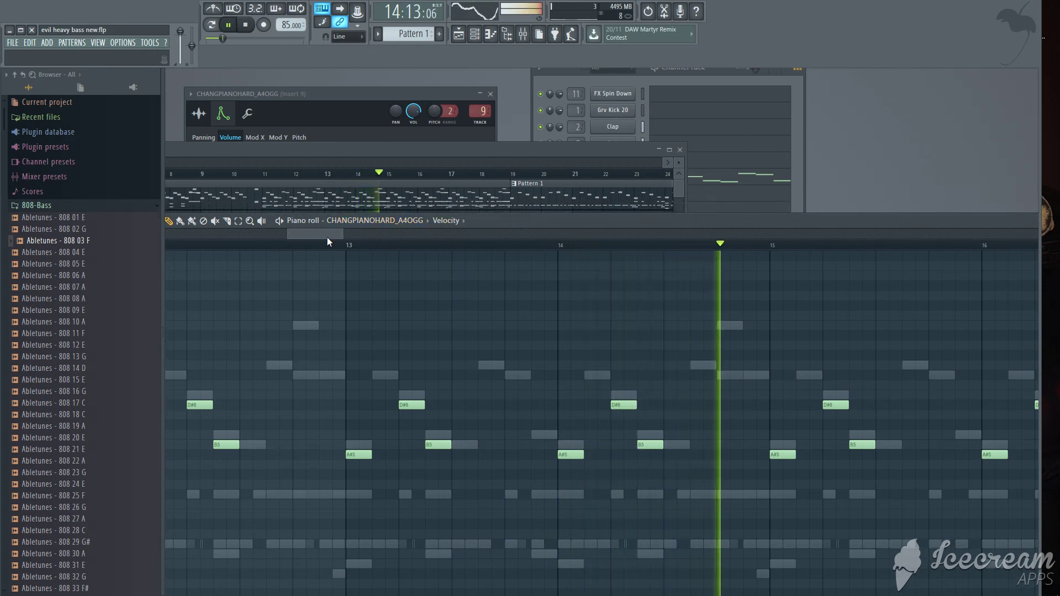
pyautogui.moveTo(327, 237); pyautogui.dragTo(372, 243)
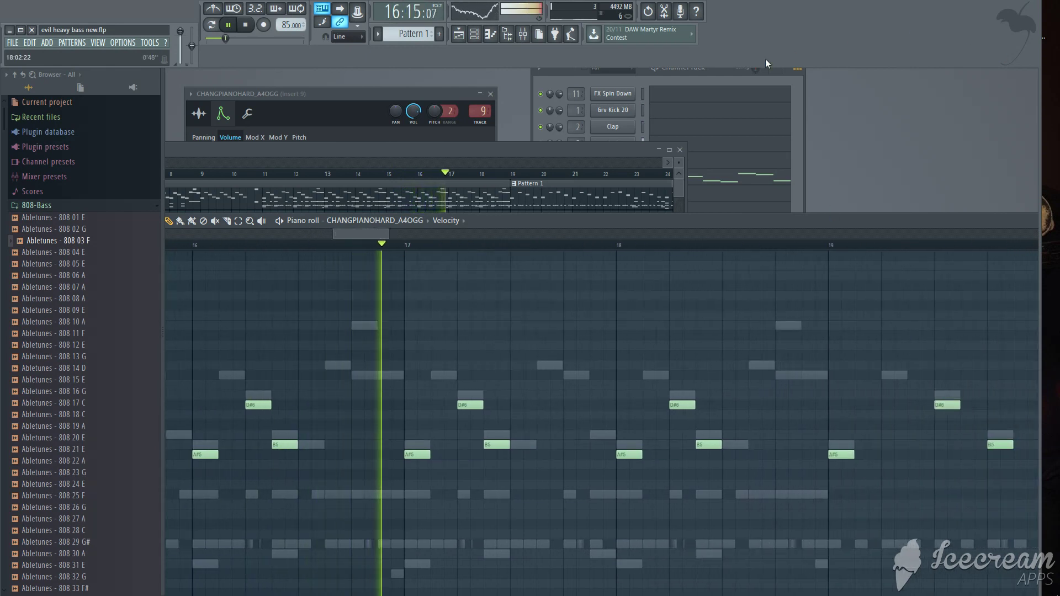
pyautogui.click(717, 81)
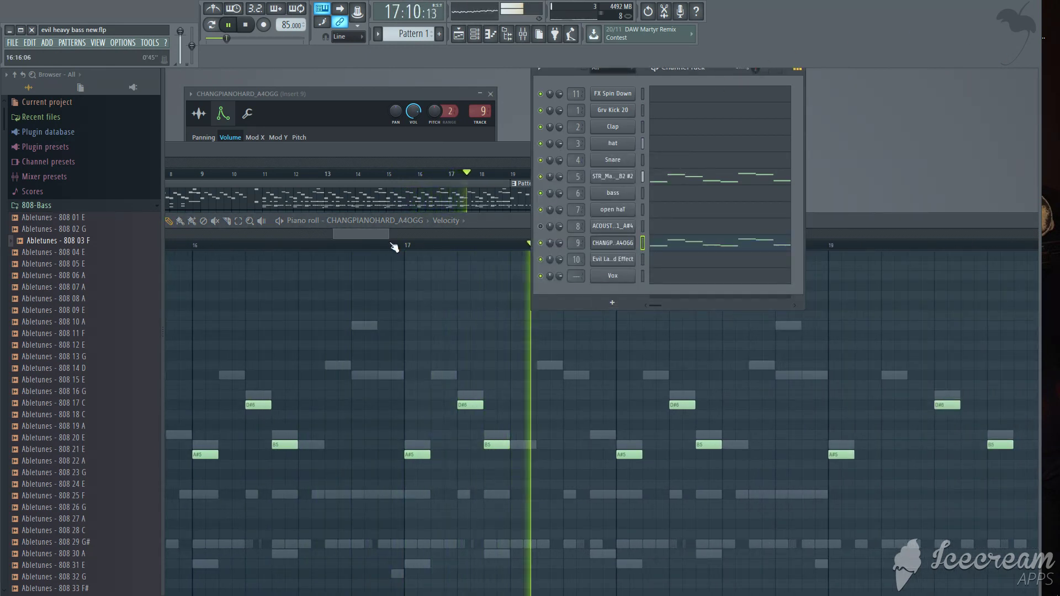
pyautogui.moveTo(373, 234); pyautogui.dragTo(411, 234)
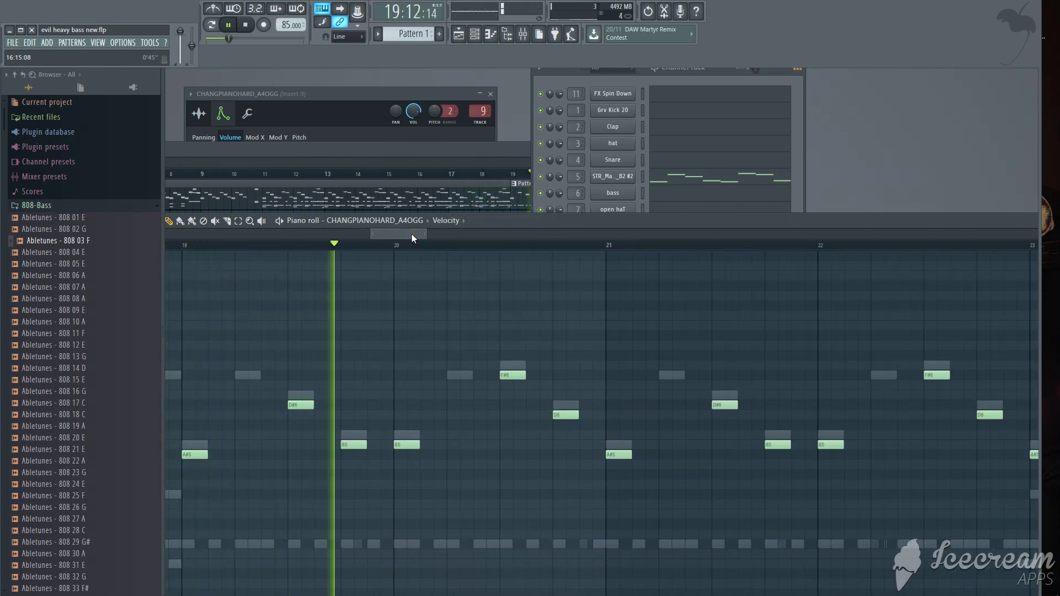
pyautogui.scroll(-1, 624, 405)
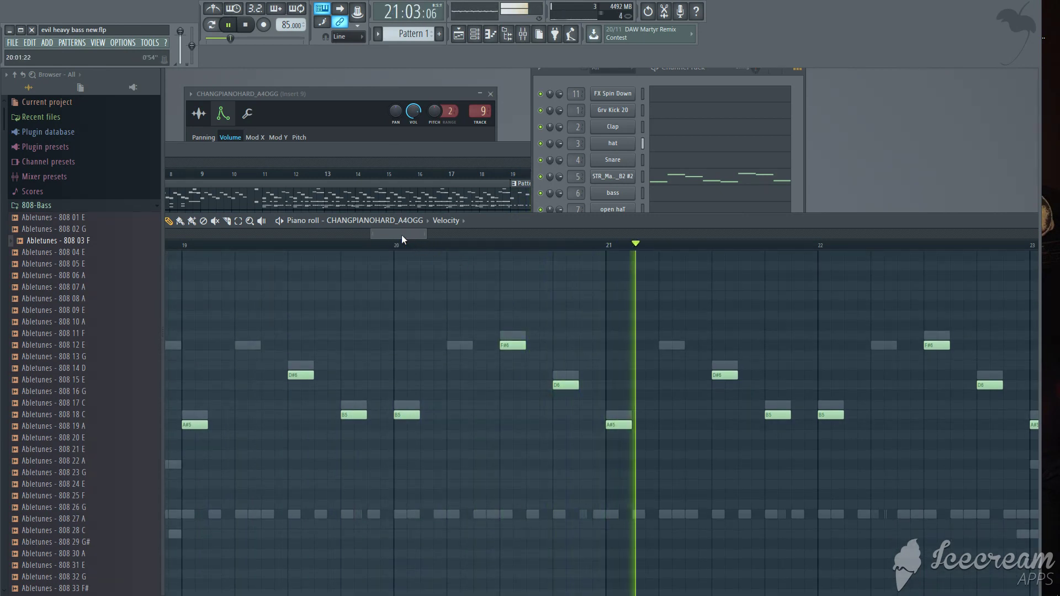
pyautogui.moveTo(402, 234); pyautogui.dragTo(499, 243)
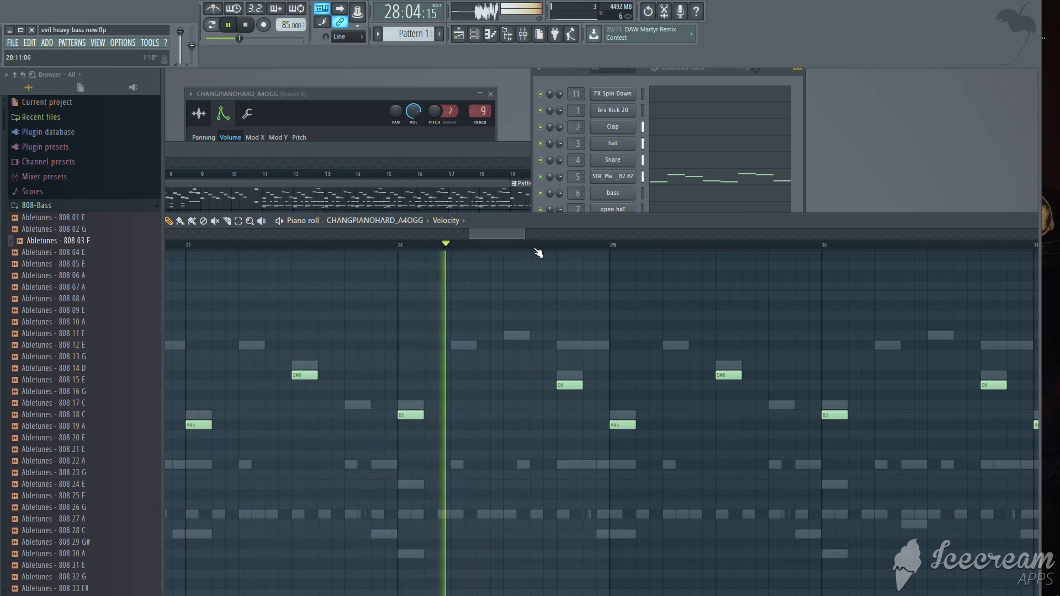
# - Show the hat channel's notes in the piano roll and examine the pattern from bar 27 to 34
pyautogui.click(613, 143)
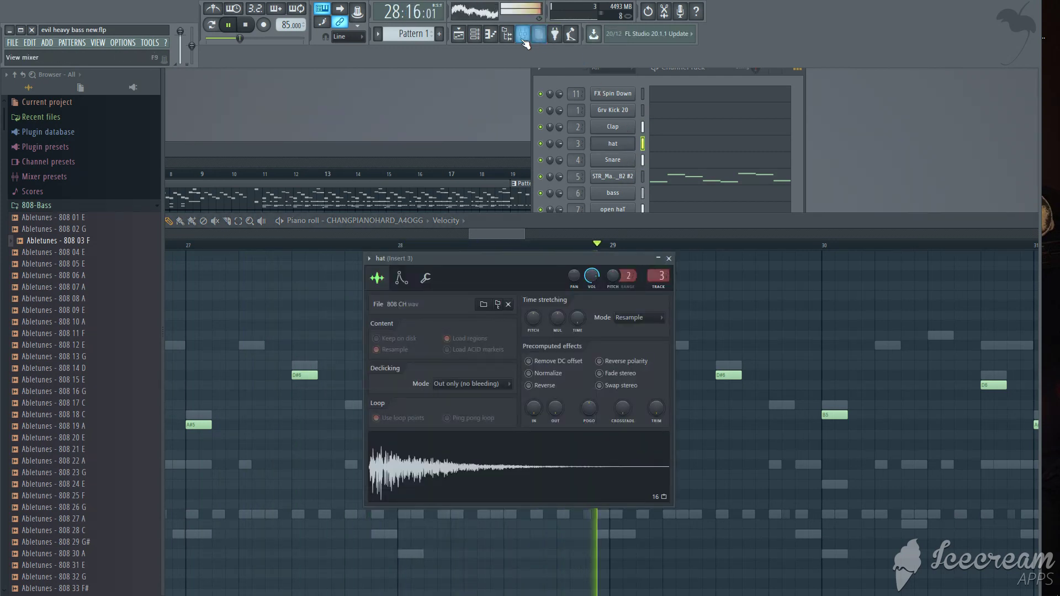
pyautogui.click(491, 37)
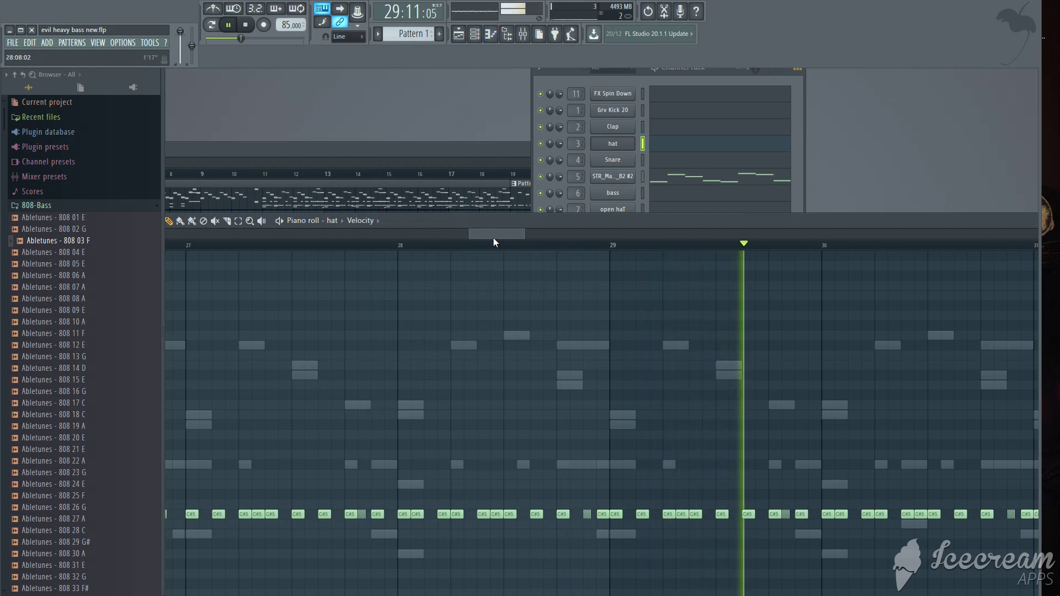
pyautogui.moveTo(493, 239); pyautogui.dragTo(547, 231)
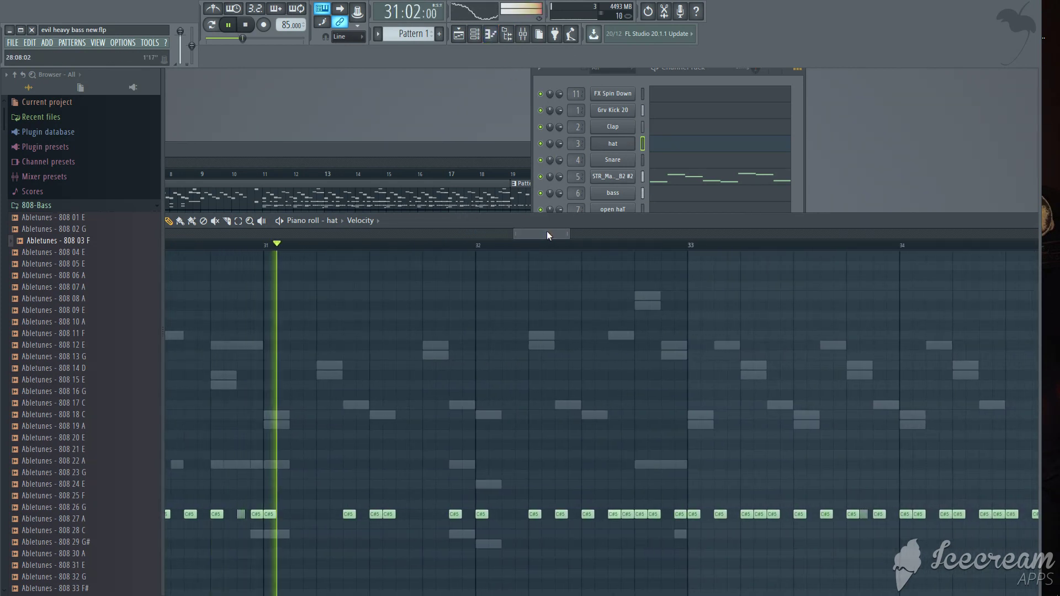
# - Examine the bass notes around bars 31 to 34 and the STR_MandoLynn_B2 #2 melody through bar 38 in the piano roll
pyautogui.click(627, 198)
pyautogui.click(498, 38)
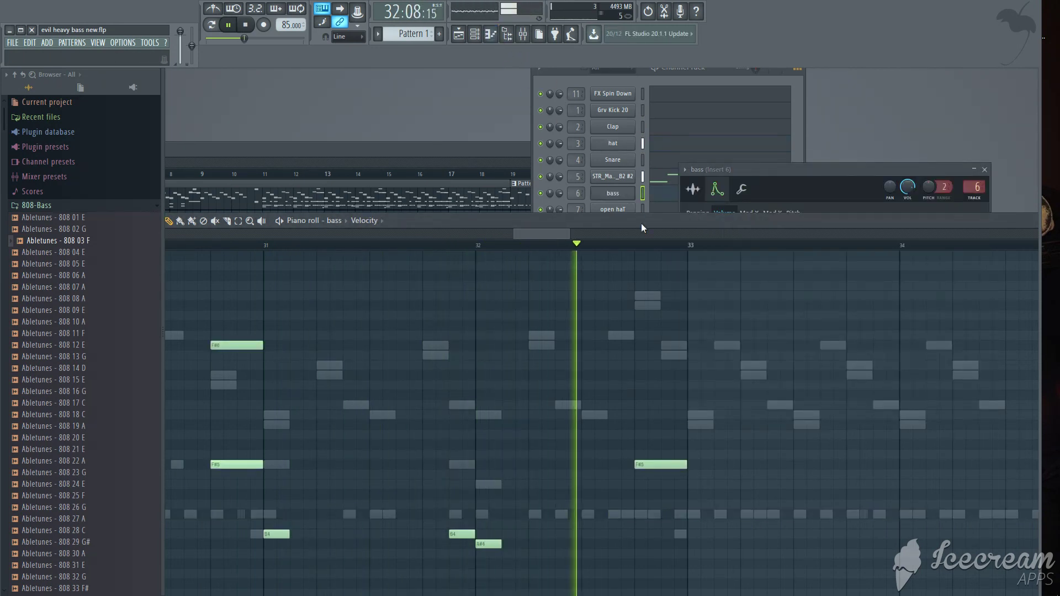
pyautogui.click(614, 176)
pyautogui.click(495, 44)
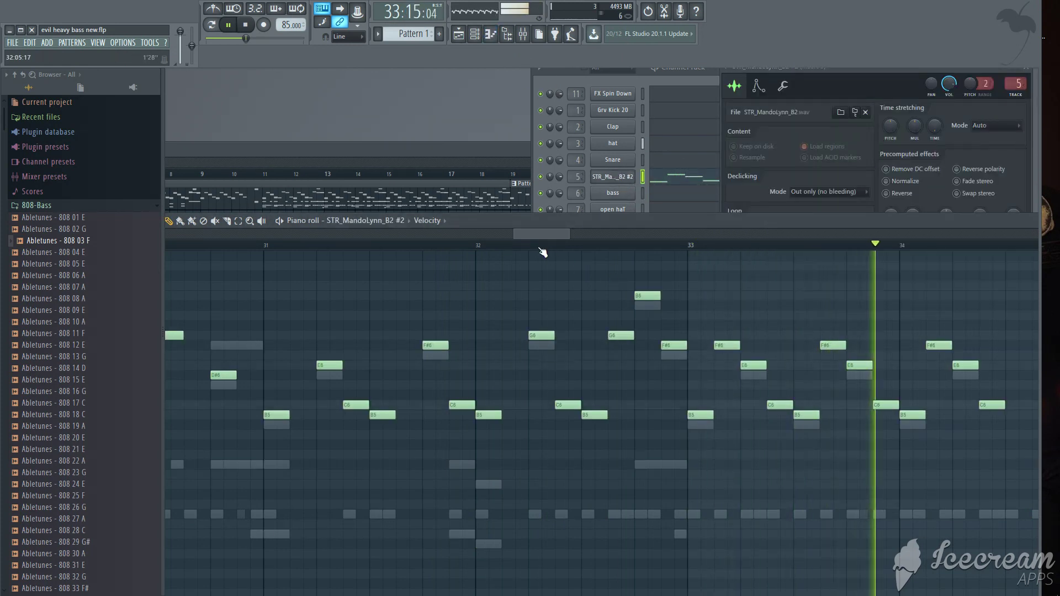
pyautogui.moveTo(529, 229); pyautogui.dragTo(574, 231)
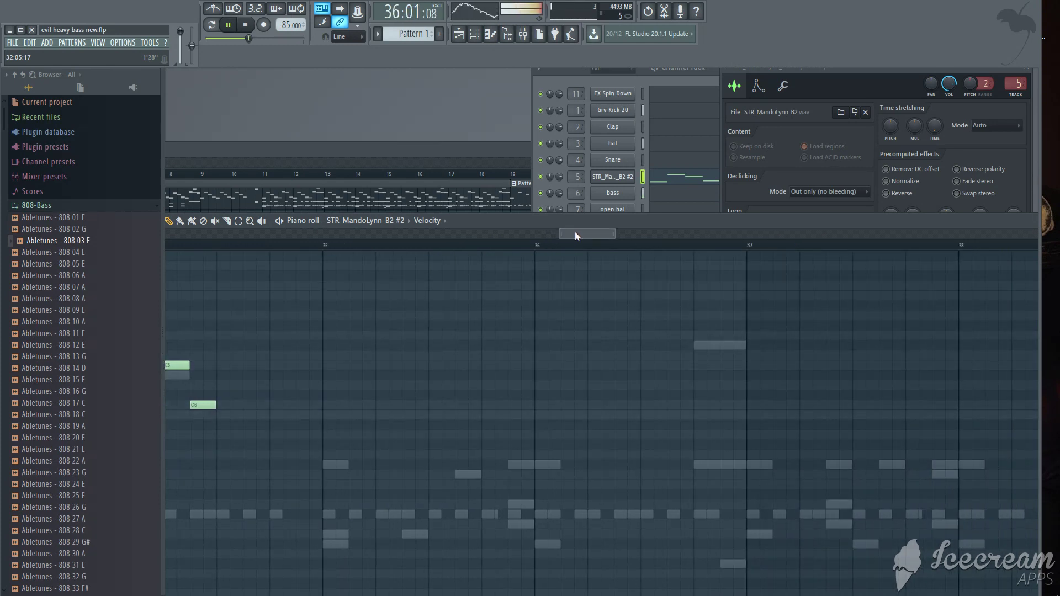
# - Bring the playlist into full view and examine the Pattern 1 clips on Track 1 around bars 43 to 50
pyautogui.moveTo(440, 150); pyautogui.dragTo(740, 189)
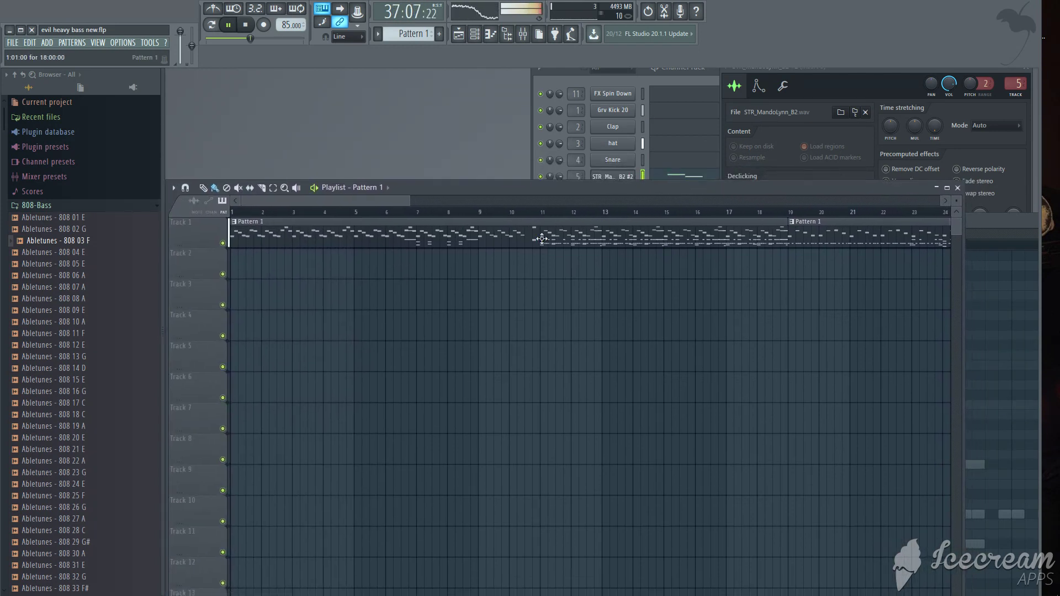
pyautogui.moveTo(357, 201); pyautogui.dragTo(627, 213)
pyautogui.scroll(8, 614, 265)
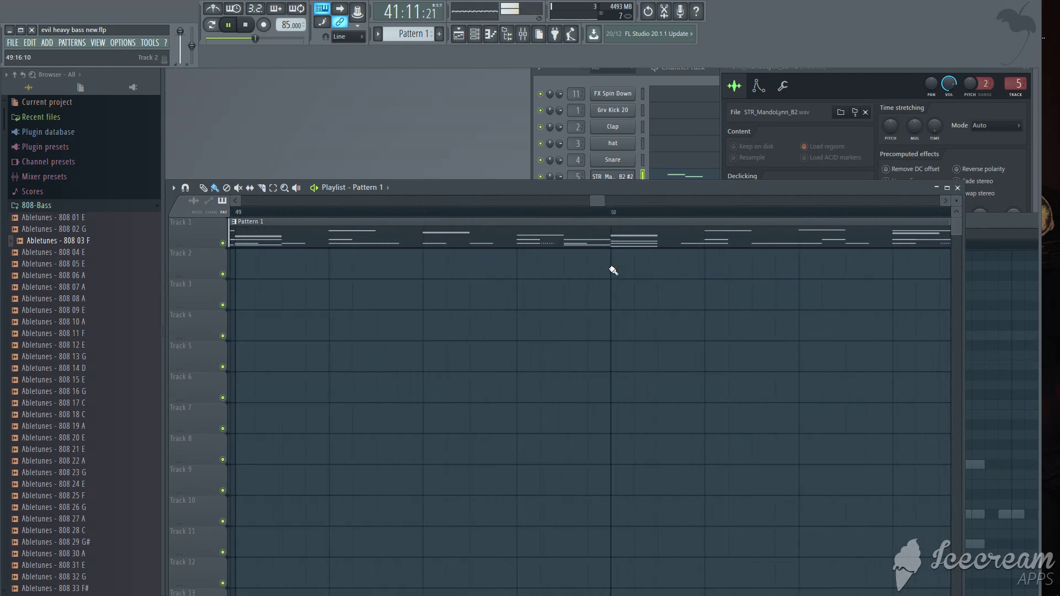
pyautogui.scroll(-2, 617, 219)
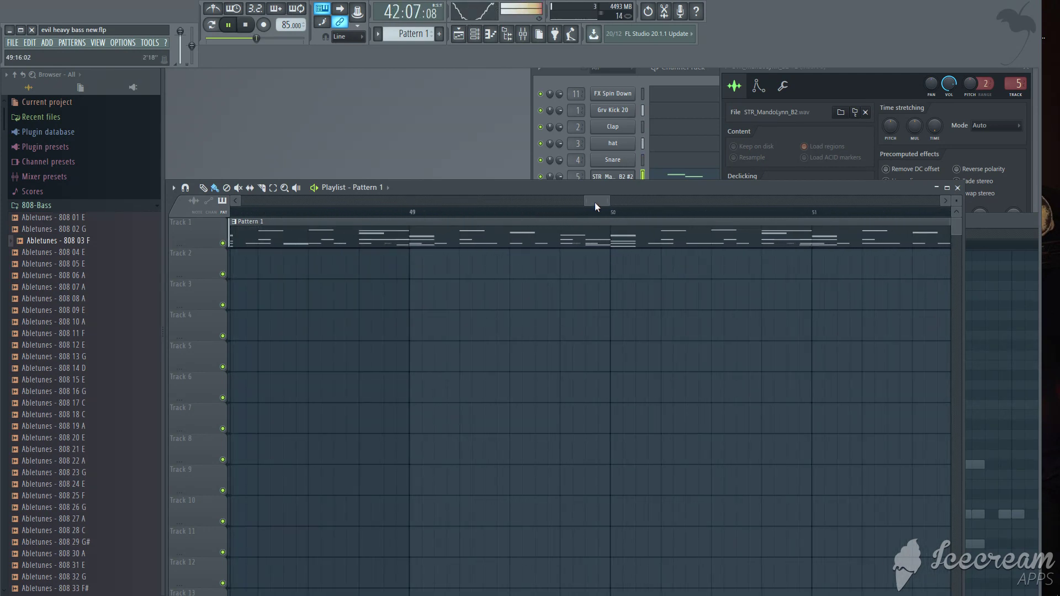
pyautogui.moveTo(594, 203); pyautogui.dragTo(572, 199)
pyautogui.scroll(-2, 558, 281)
pyautogui.scroll(-2, 611, 298)
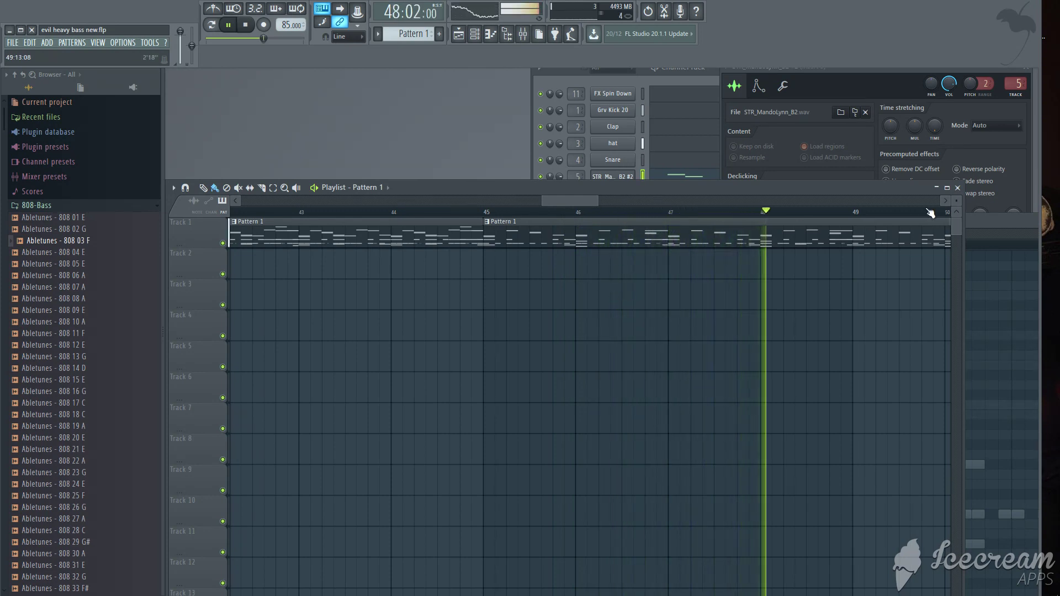
# - Return to the piano roll and show the Grv Kick 20 notes around bars 35 to 38
pyautogui.press('F7')
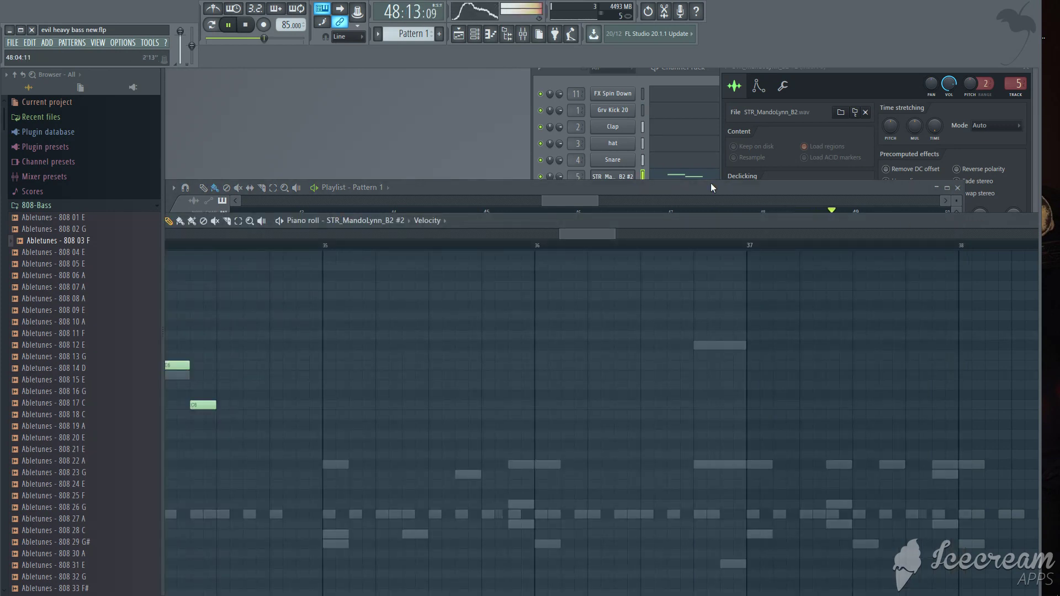
pyautogui.click(613, 110)
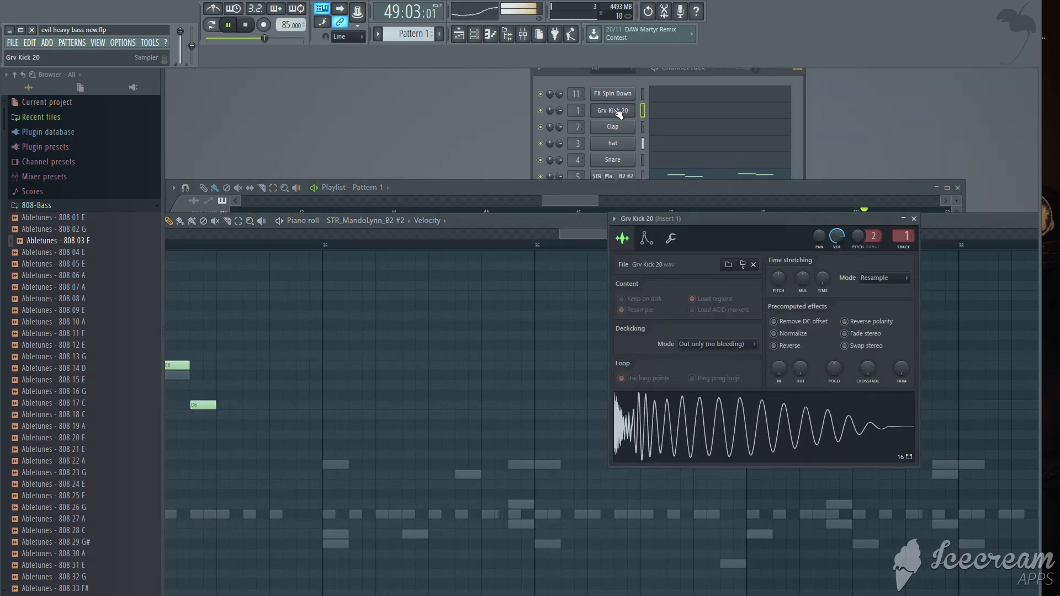
pyautogui.click(490, 34)
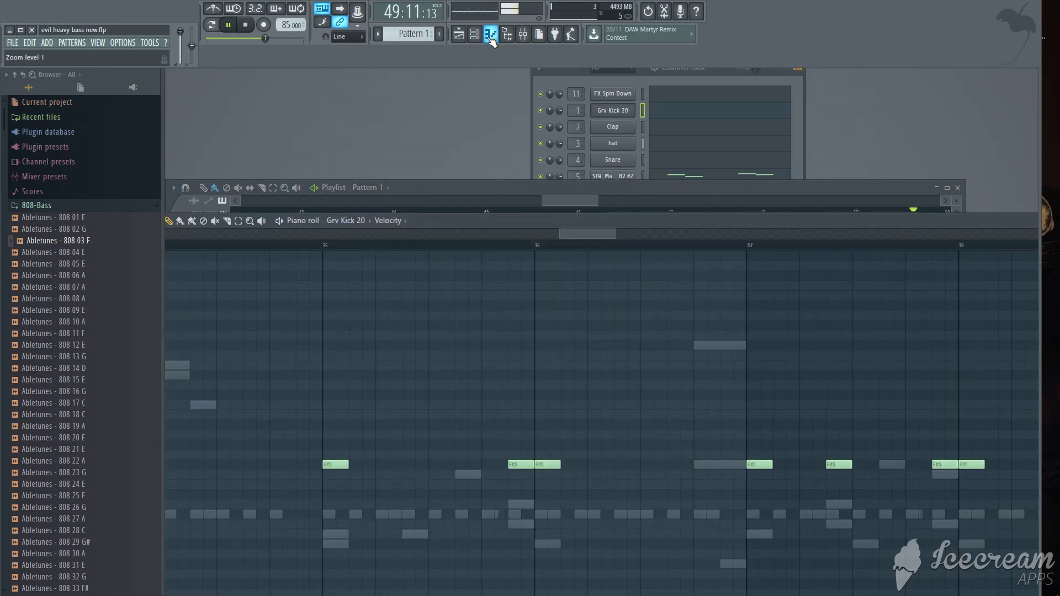
# - Bring the channel rack forward and check the CHANGPIANOHARD_A4OGG notes around bars 35 to 38 in the piano roll
pyautogui.click(681, 79)
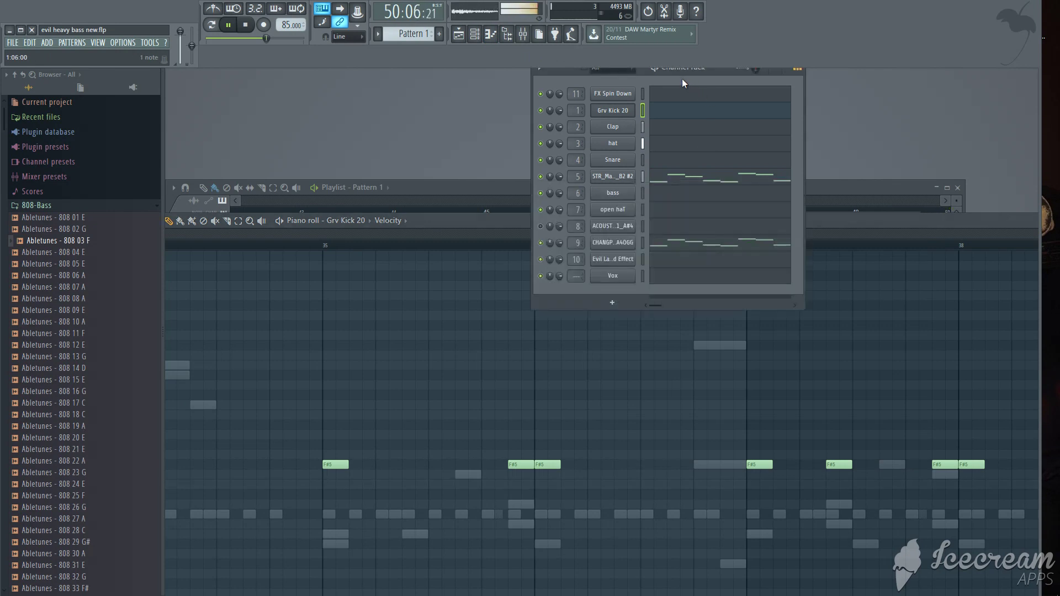
pyautogui.click(613, 243)
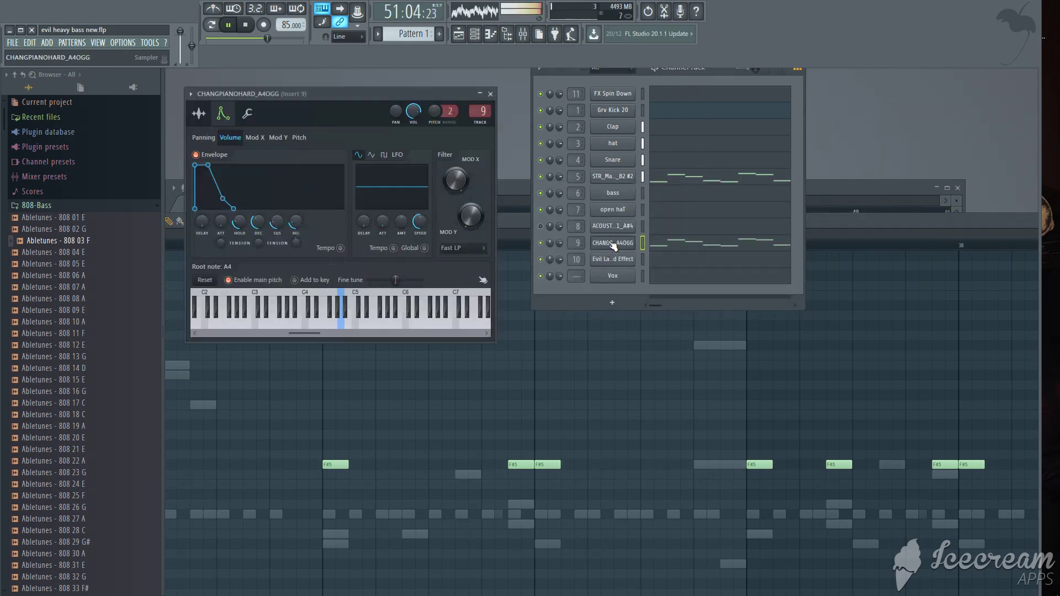
pyautogui.click(491, 36)
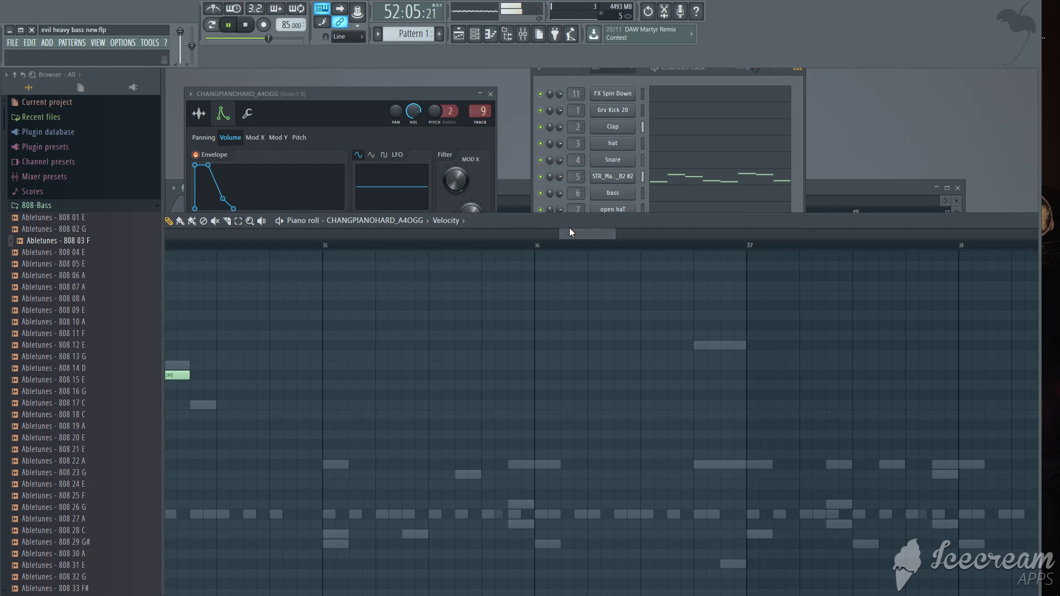
# - Compare the bass notes with the STR_MandoLynn_B2 #2 melody in the piano roll across bars 37 to 42
pyautogui.click(628, 196)
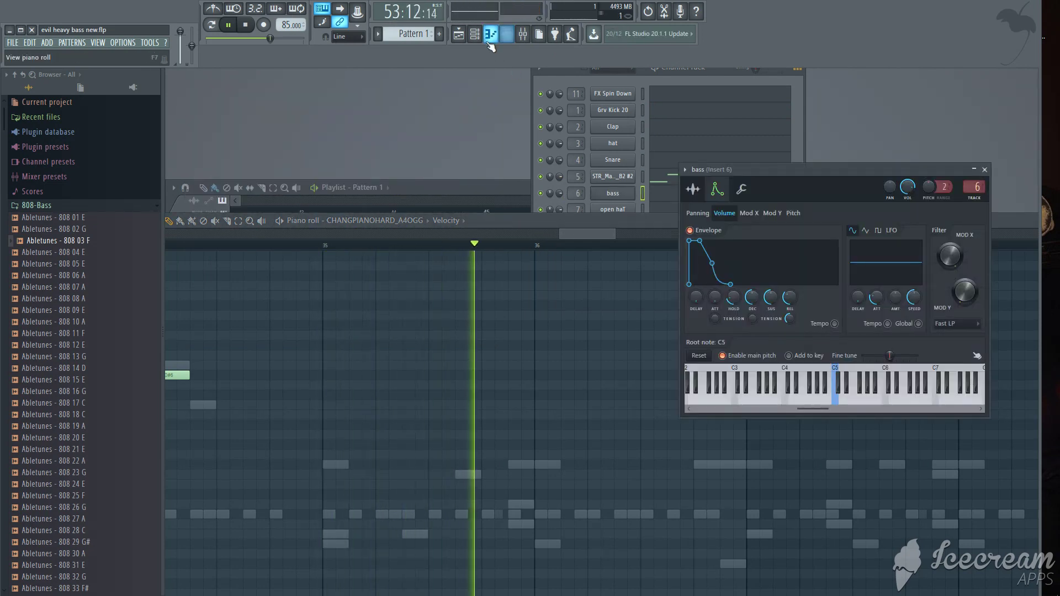
pyautogui.click(613, 240)
pyautogui.moveTo(589, 241); pyautogui.dragTo(616, 236)
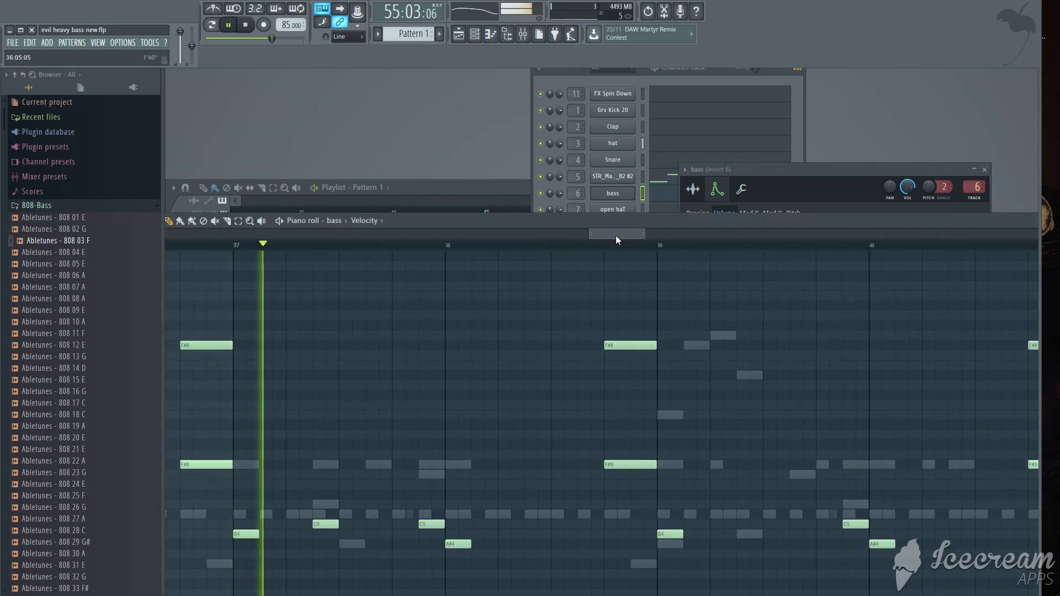
pyautogui.click(628, 180)
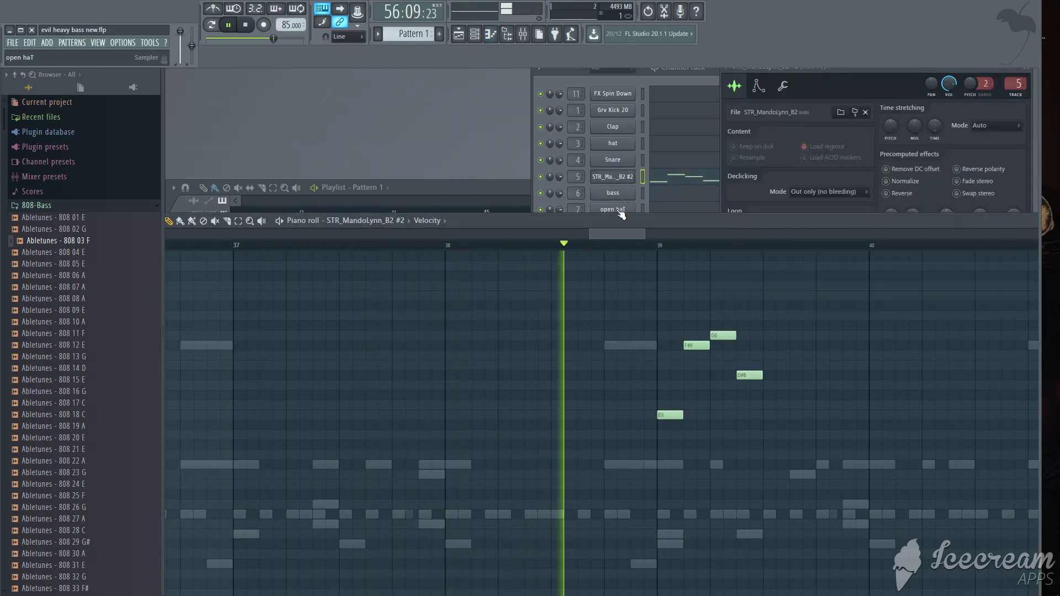
pyautogui.moveTo(606, 230); pyautogui.dragTo(630, 253)
# - Check the CHANGPIANOHARD_A4OGG channel's piano roll around bars 39 to 42
pyautogui.click(612, 243)
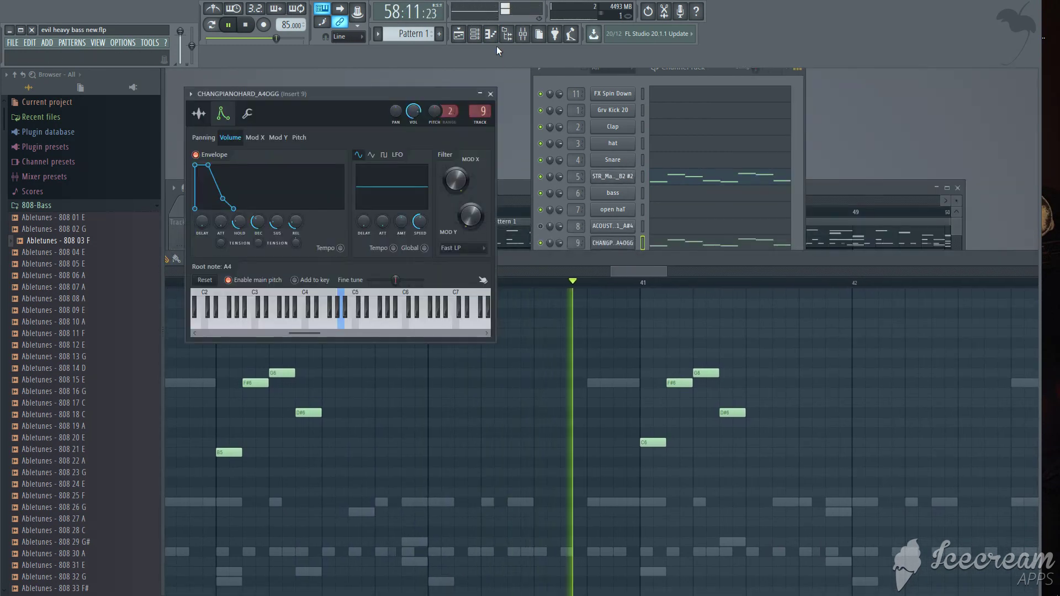
pyautogui.click(490, 35)
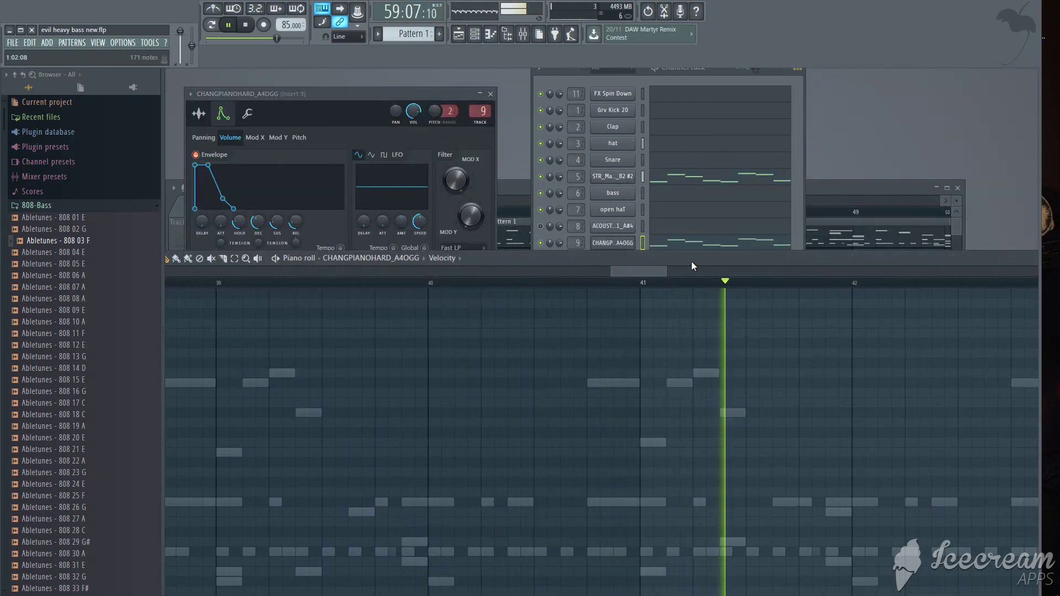
pyautogui.moveTo(694, 266)
pyautogui.mouseDown()
pyautogui.moveTo(680, 187)
pyautogui.moveTo(673, 264)
pyautogui.mouseUp()
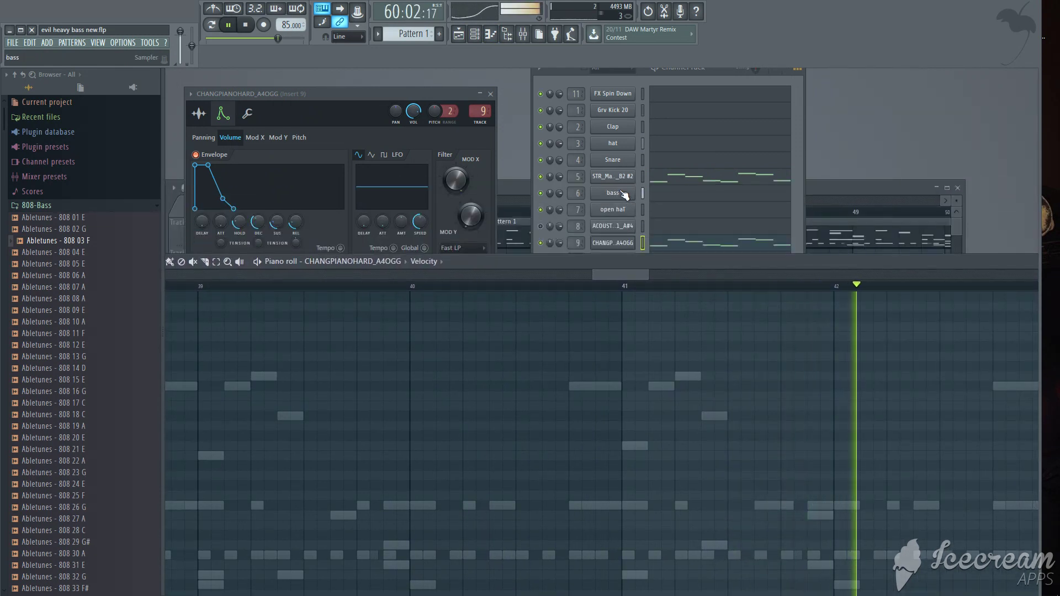
# - Show the STR_MandoLynn_B2 #2 notes in the piano roll and review the melody from bar 39 to bar 61
pyautogui.click(616, 175)
pyautogui.click(491, 38)
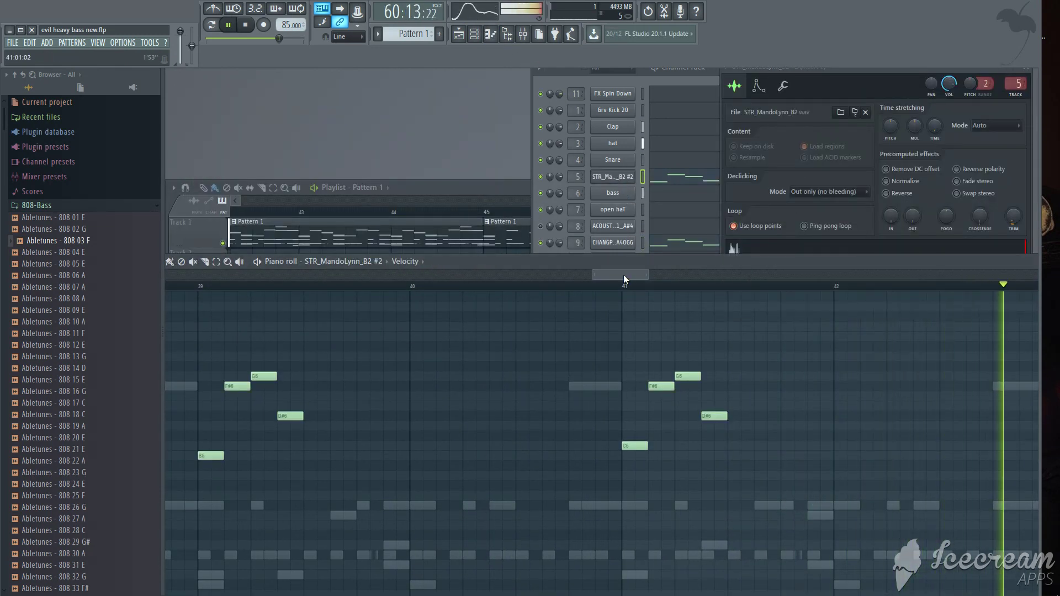
pyautogui.moveTo(624, 274); pyautogui.dragTo(710, 243)
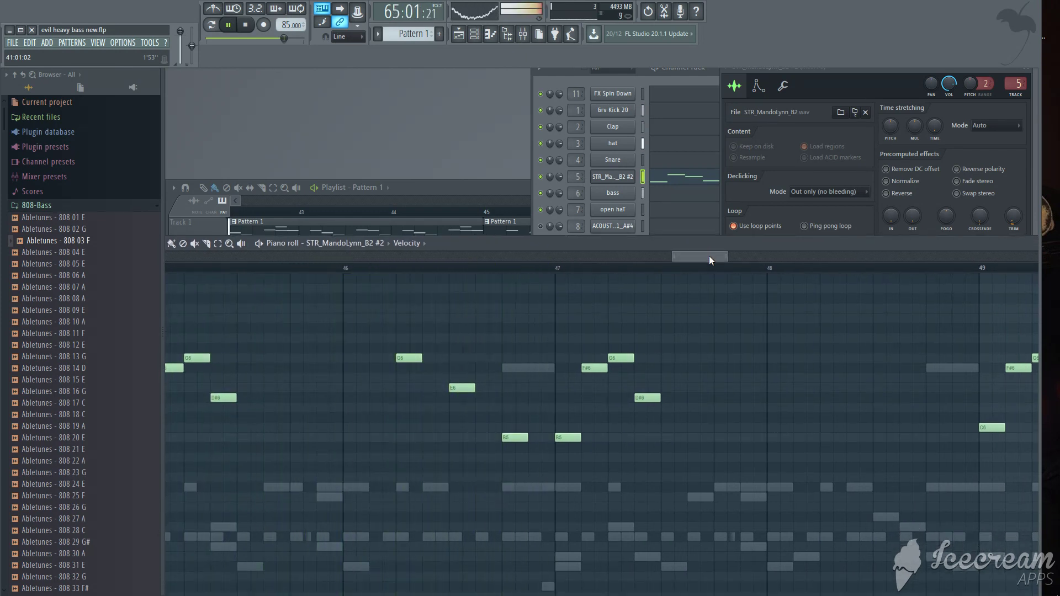
pyautogui.moveTo(709, 256); pyautogui.dragTo(862, 278)
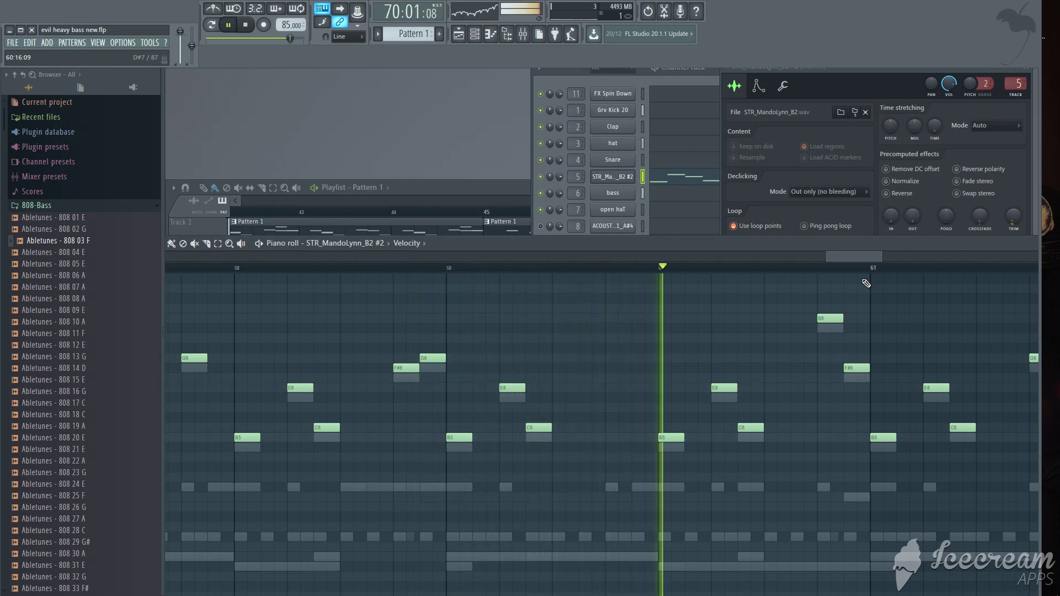
# - Show the bass channel's notes in the piano roll and follow the bass line across bars 62 to 69
pyautogui.moveTo(863, 255); pyautogui.dragTo(914, 252)
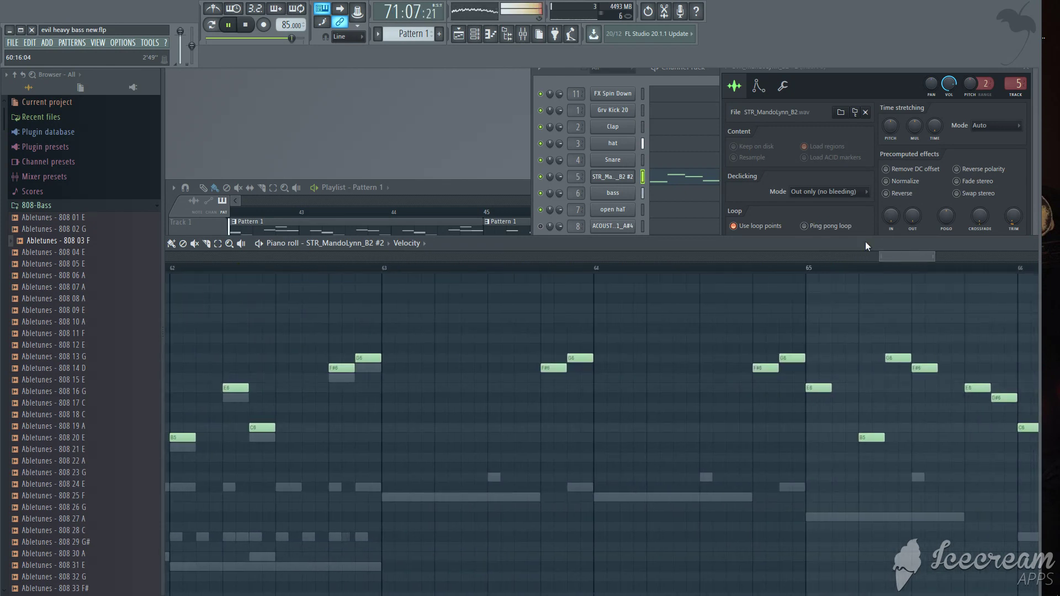
pyautogui.click(615, 196)
pyautogui.click(491, 39)
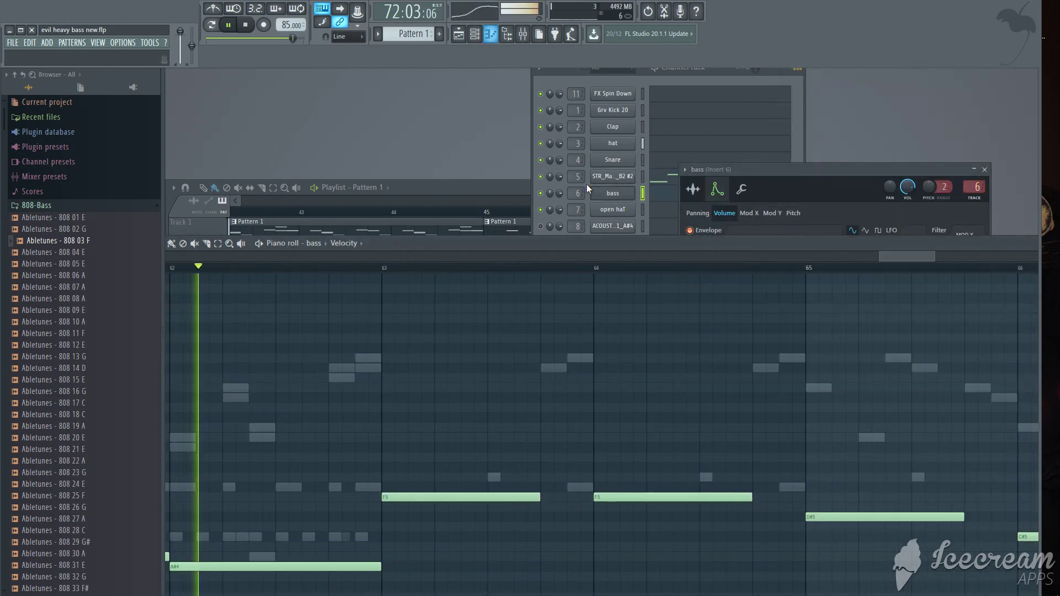
pyautogui.moveTo(905, 258); pyautogui.dragTo(913, 257)
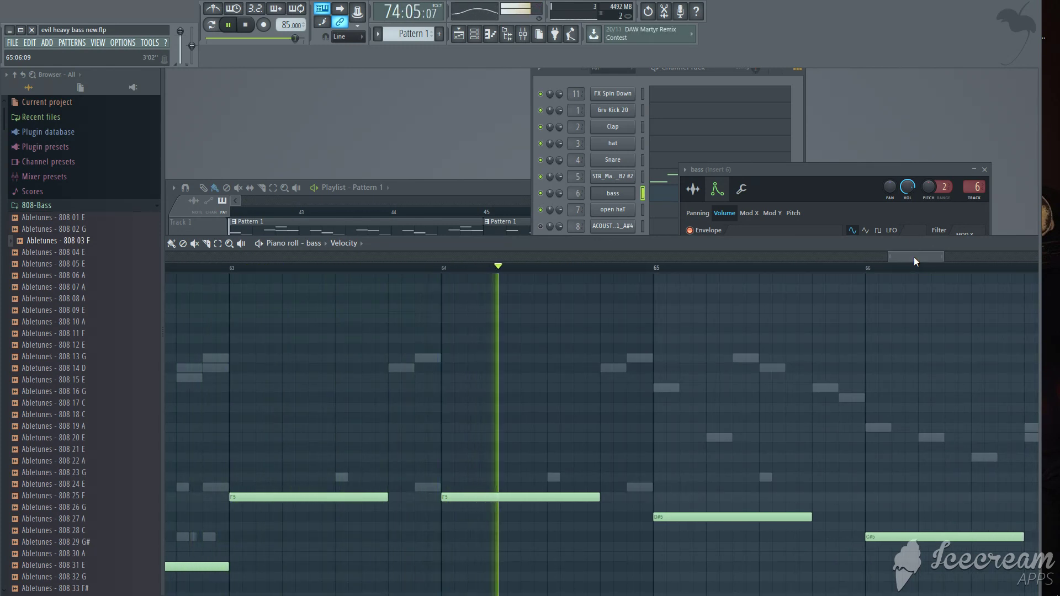
pyautogui.moveTo(913, 257); pyautogui.dragTo(948, 265)
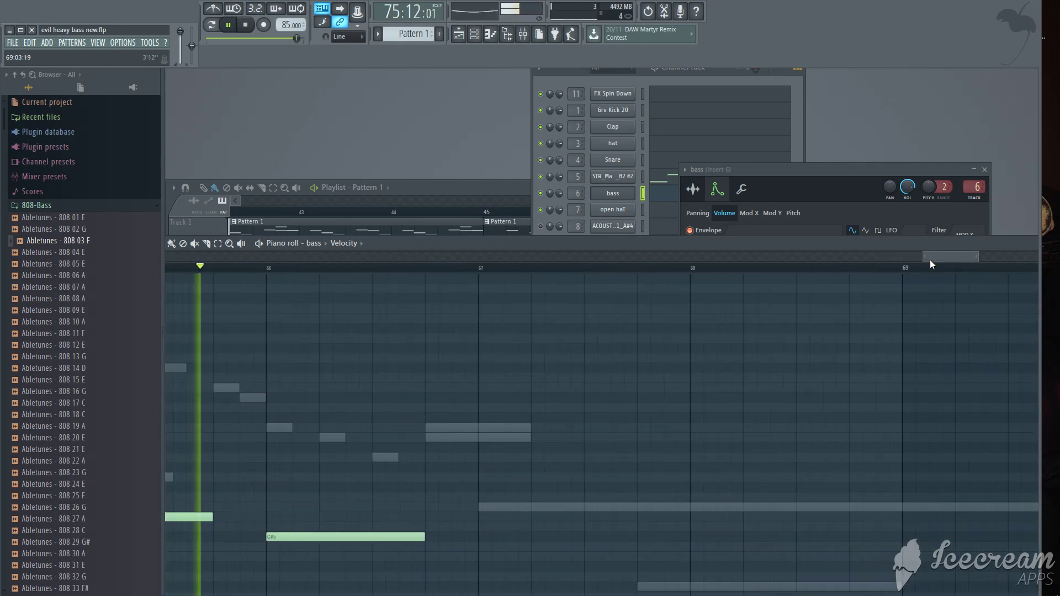
pyautogui.moveTo(889, 244); pyautogui.dragTo(886, 223)
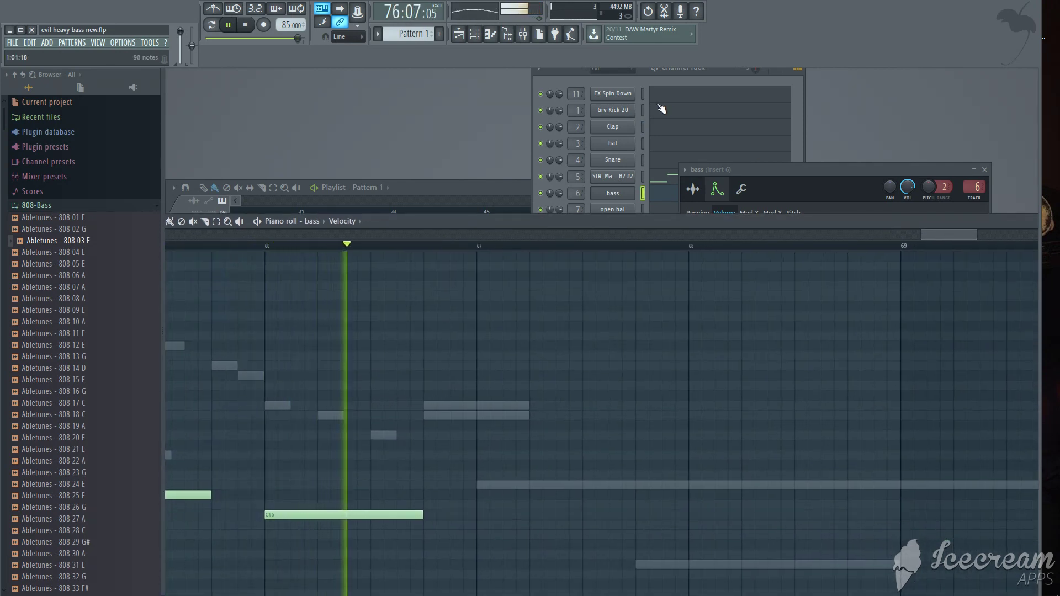
# - Check the FX Spin Down note and the Evil Laugh Sound Effect note in the piano roll around bars 67 to 69
pyautogui.click(614, 95)
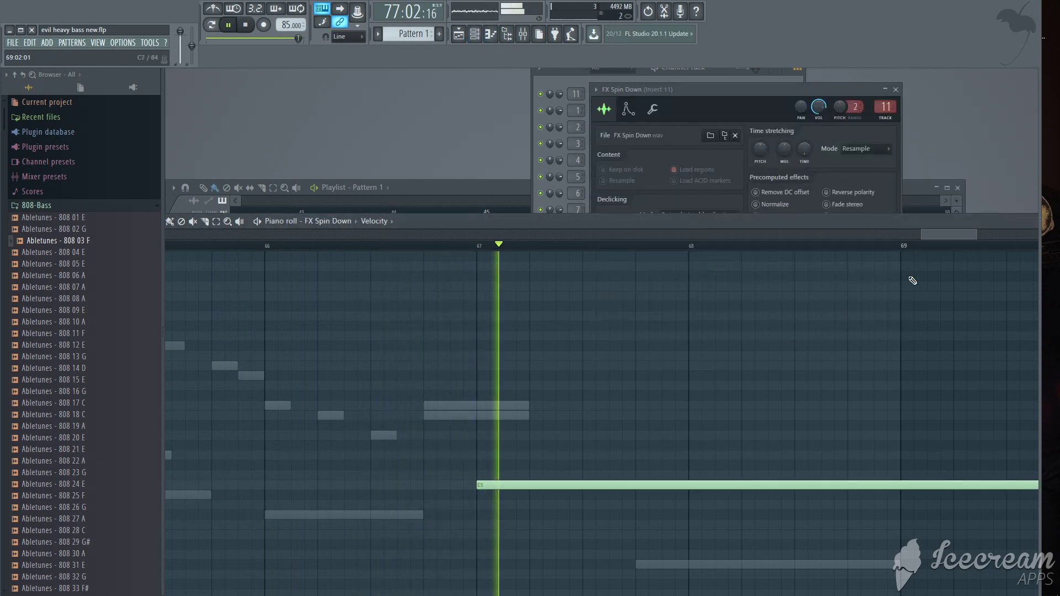
pyautogui.click(577, 81)
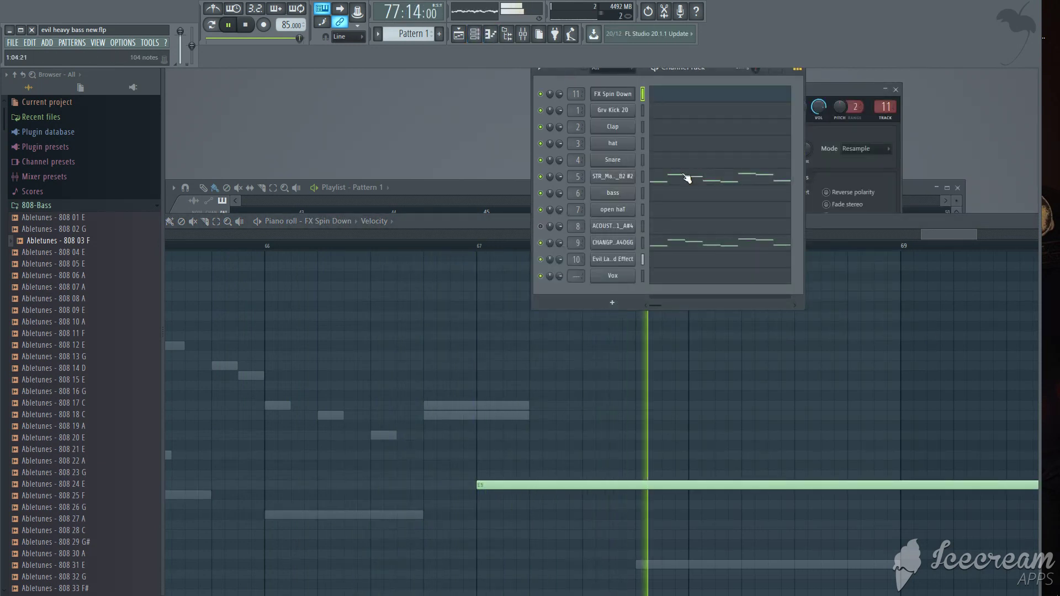
pyautogui.click(612, 259)
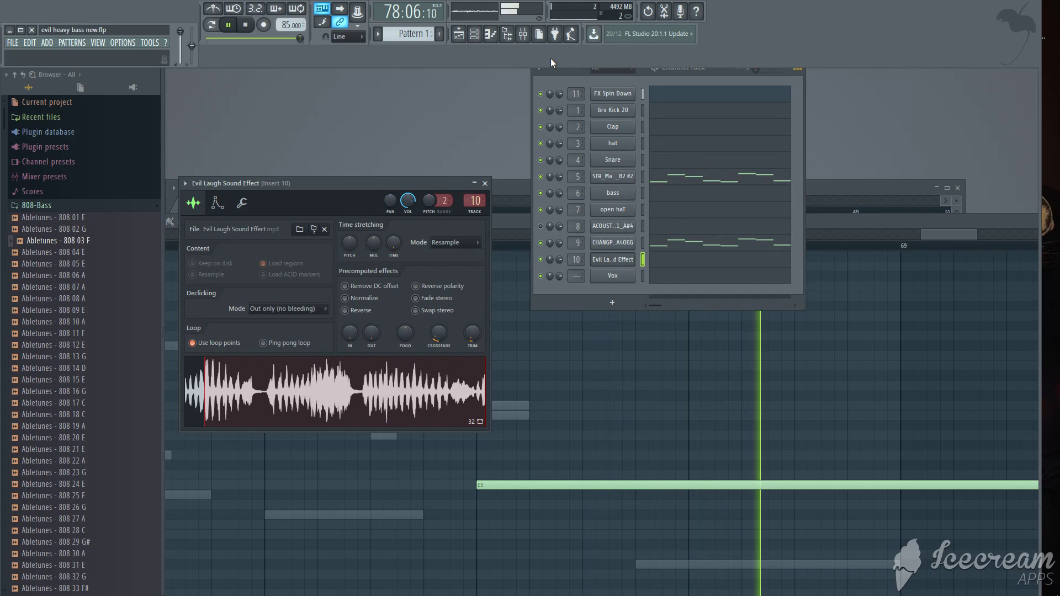
pyautogui.click(491, 34)
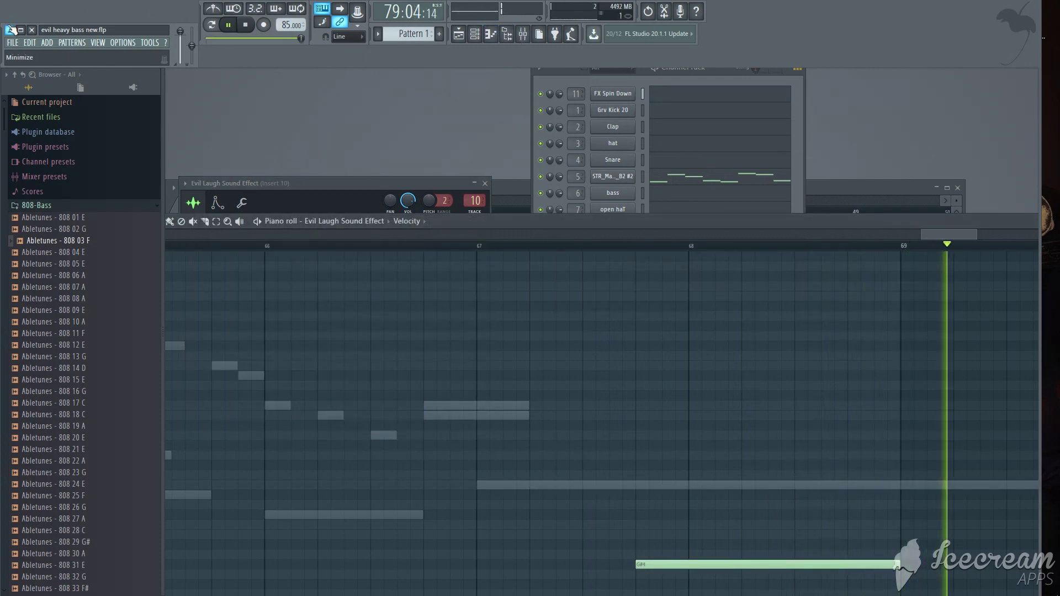